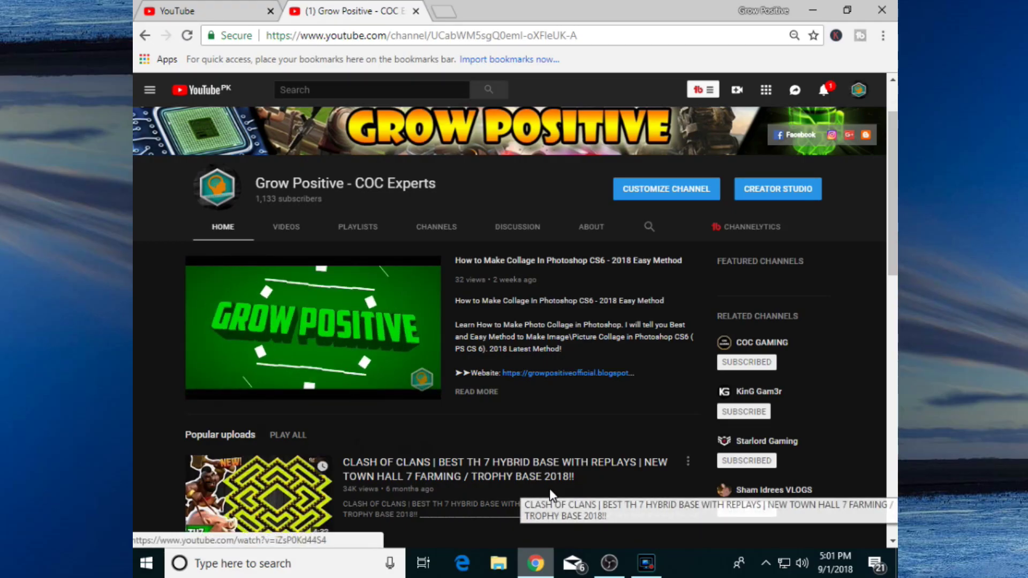
Step: Scroll back to the top of the Grow Positive channel page, then minimize Chrome
{"action": "scroll", "coordinate": [549, 488], "scroll_direction": "up", "scroll_amount": 2}
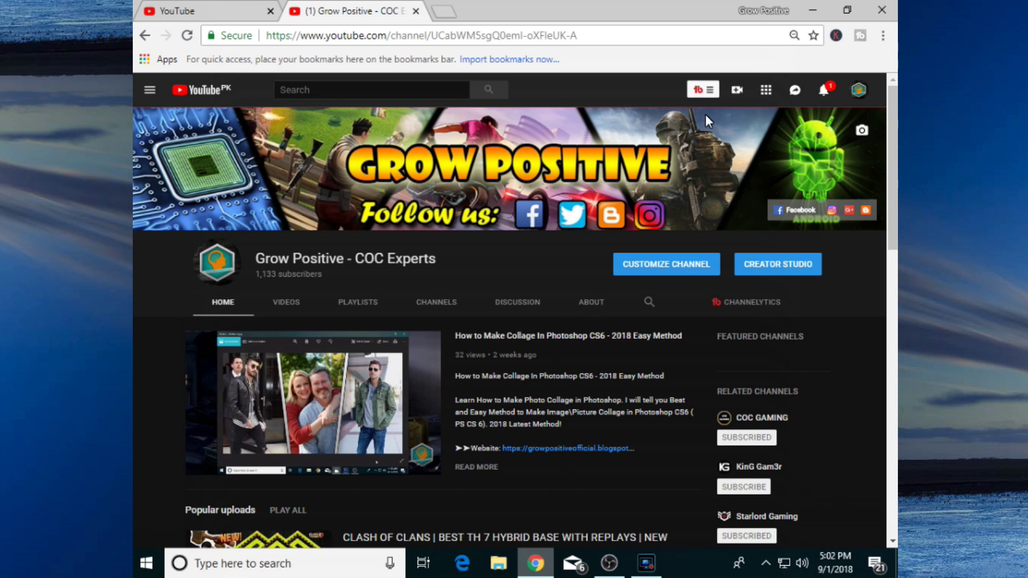
{"action": "left_click", "coordinate": [812, 10]}
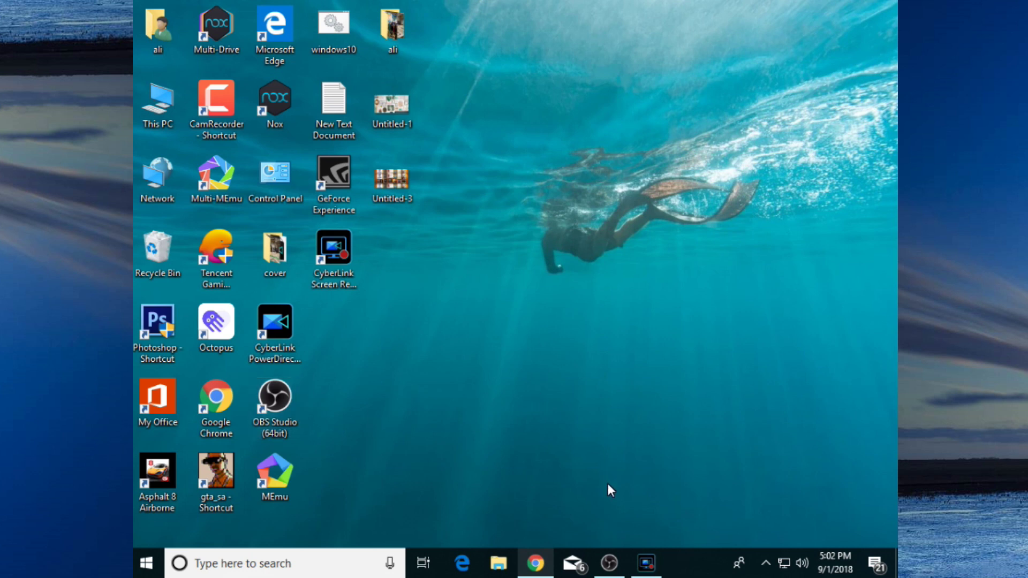
Step: Bring OBS to the front and add a new Media Source to Scene 2
{"action": "left_click", "coordinate": [614, 555]}
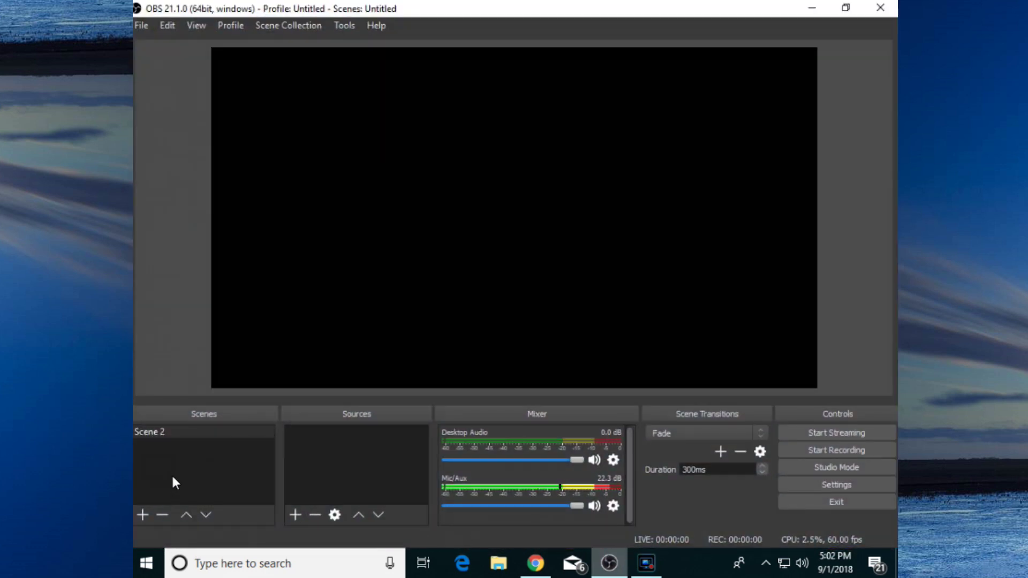
{"action": "left_click", "coordinate": [175, 436]}
{"action": "left_click", "coordinate": [299, 519]}
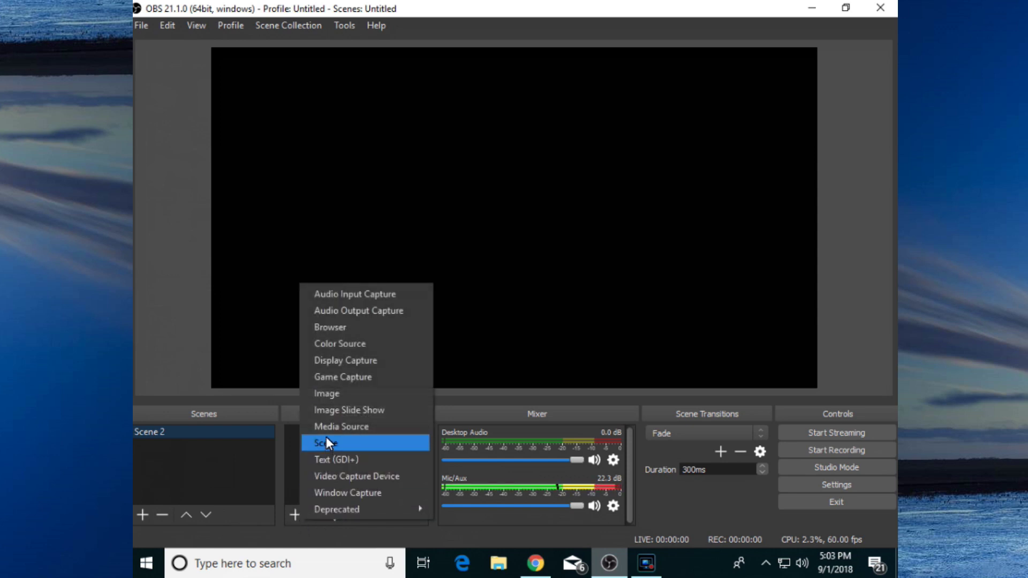
{"action": "left_click", "coordinate": [413, 429]}
{"action": "left_click", "coordinate": [562, 381]}
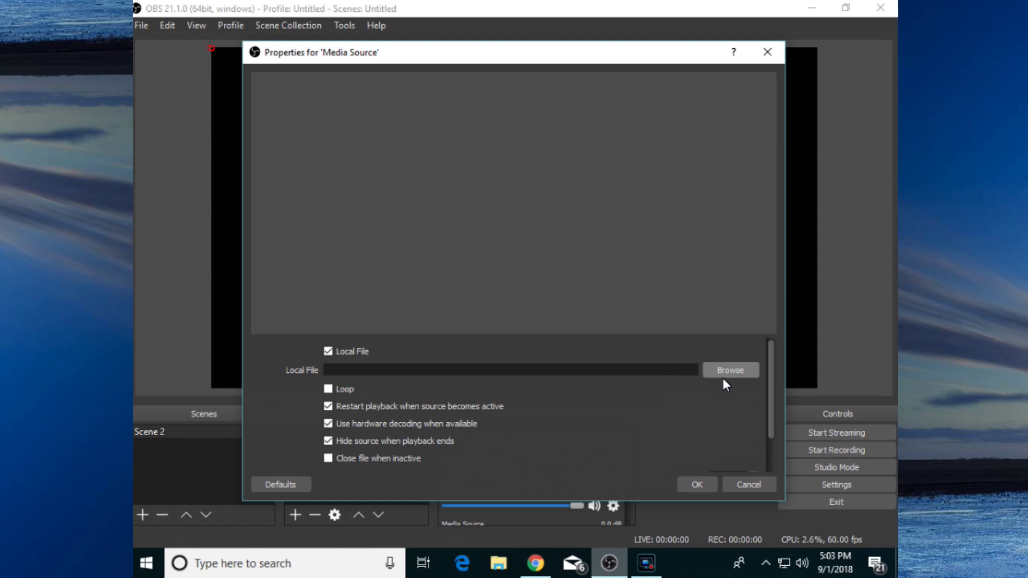
Step: Set the Media Source's local file to Produce.mp4 from D:/Ready to Upload
{"action": "left_click", "coordinate": [722, 376]}
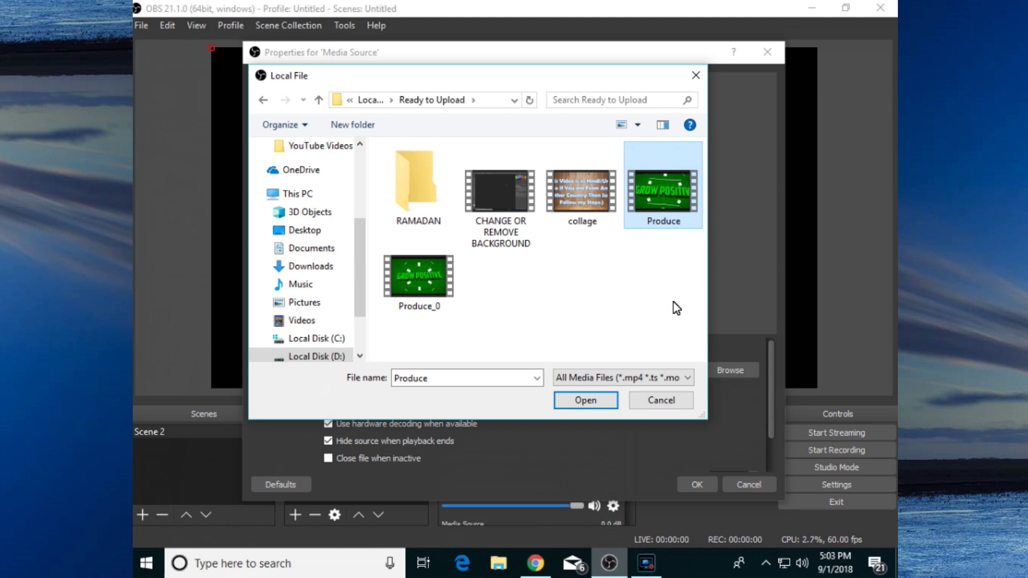
{"action": "left_click", "coordinate": [593, 401]}
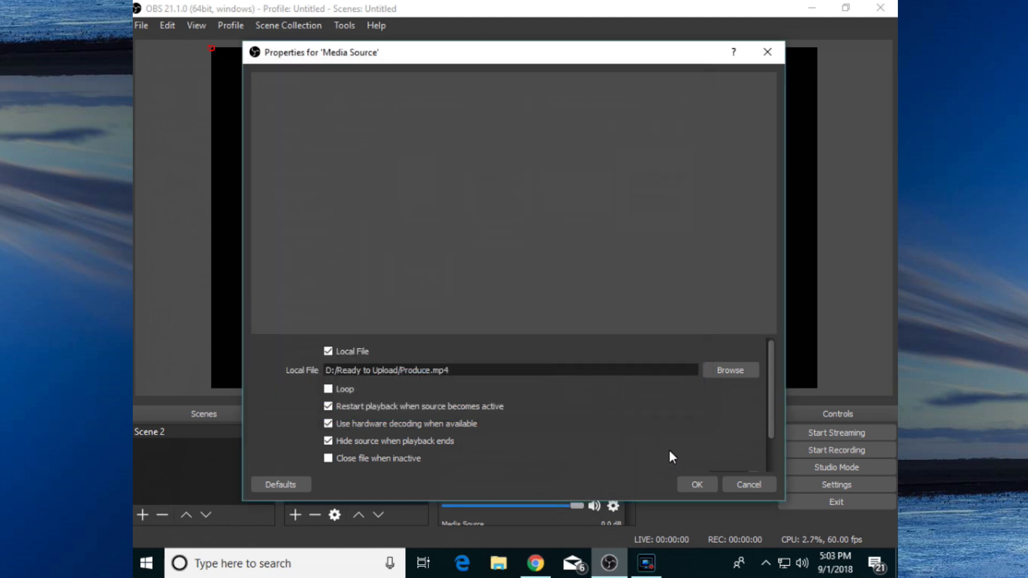
{"action": "left_click", "coordinate": [697, 484]}
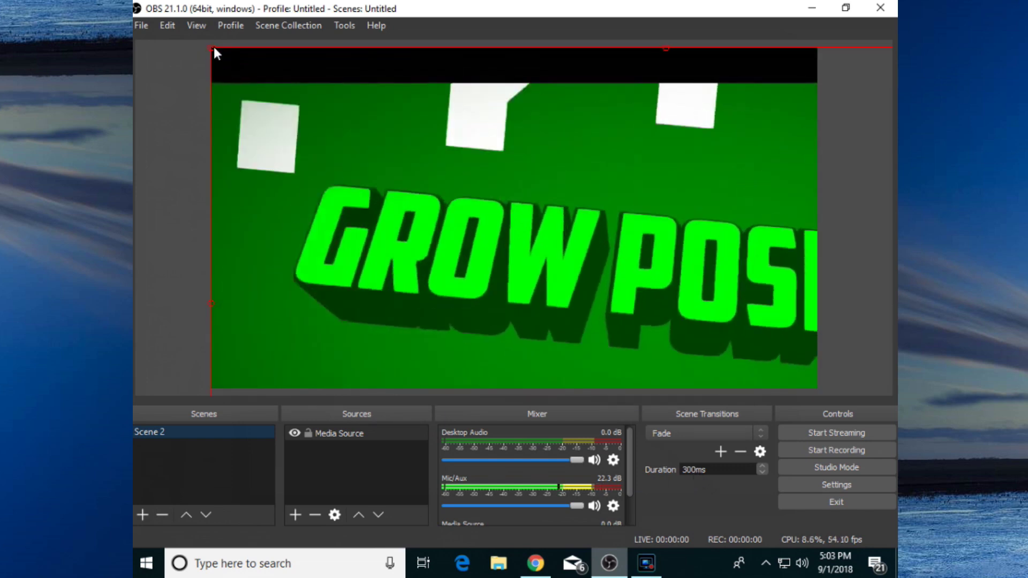
Step: Resize the video source in the preview so it fills the whole canvas
{"action": "left_click_drag", "start_coordinate": [212, 48], "coordinate": [587, 227]}
{"action": "left_click_drag", "start_coordinate": [644, 343], "coordinate": [376, 182]}
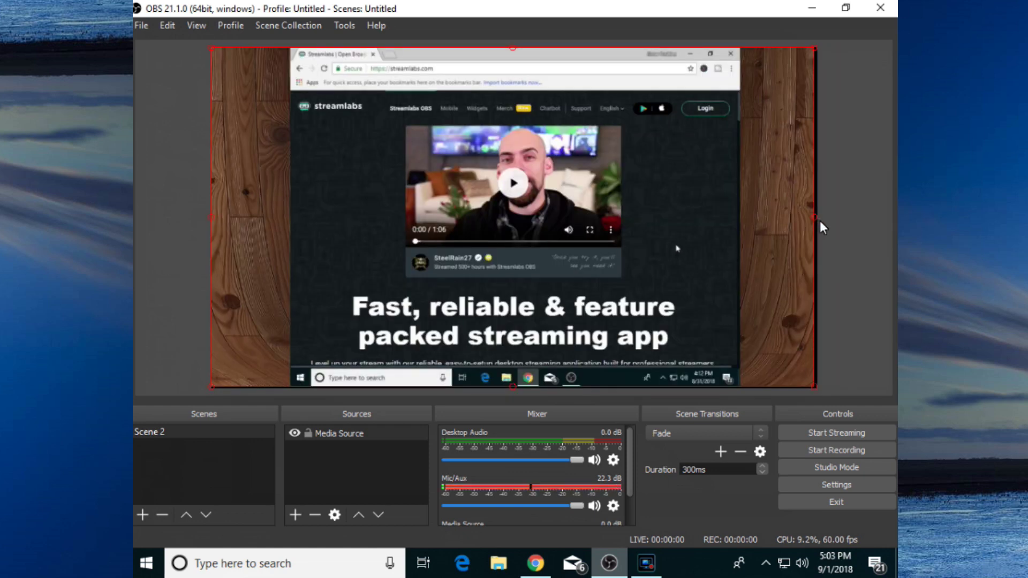
{"action": "left_click_drag", "start_coordinate": [814, 218], "coordinate": [818, 219]}
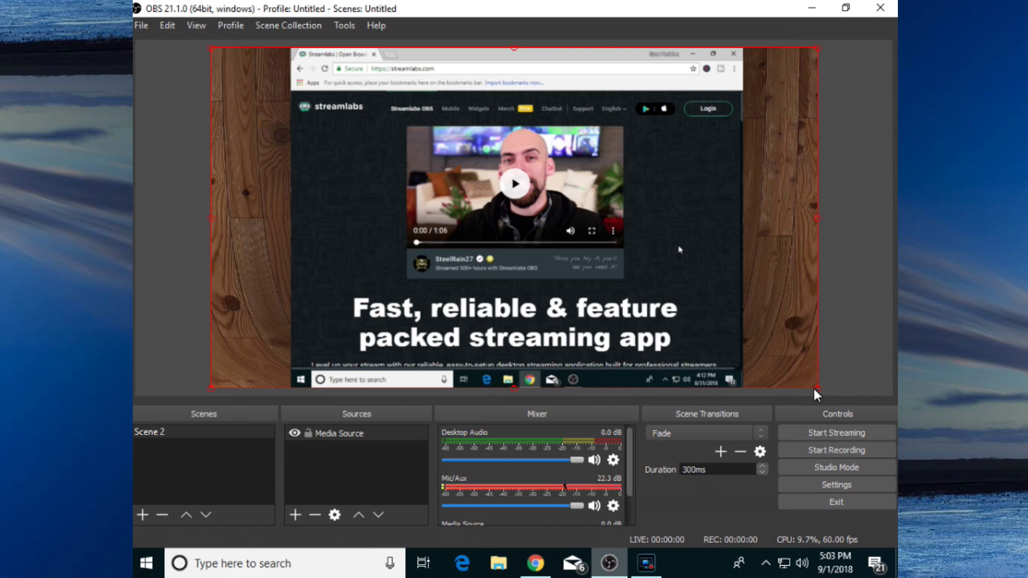
Step: Close the Grow Positive tab and open Live Streaming in YouTube Creator Studio
{"action": "left_click", "coordinate": [536, 563]}
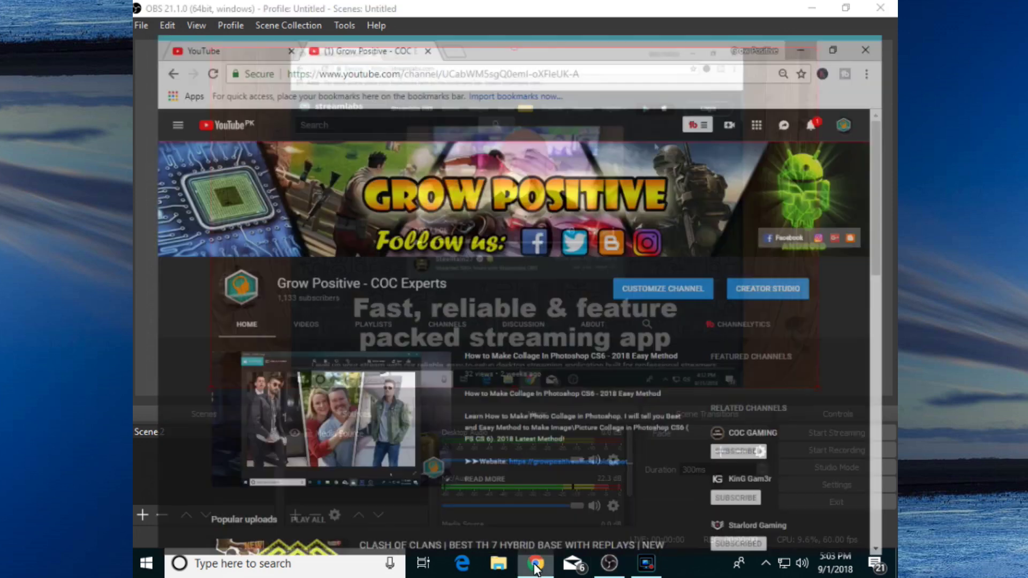
{"action": "left_click", "coordinate": [416, 11]}
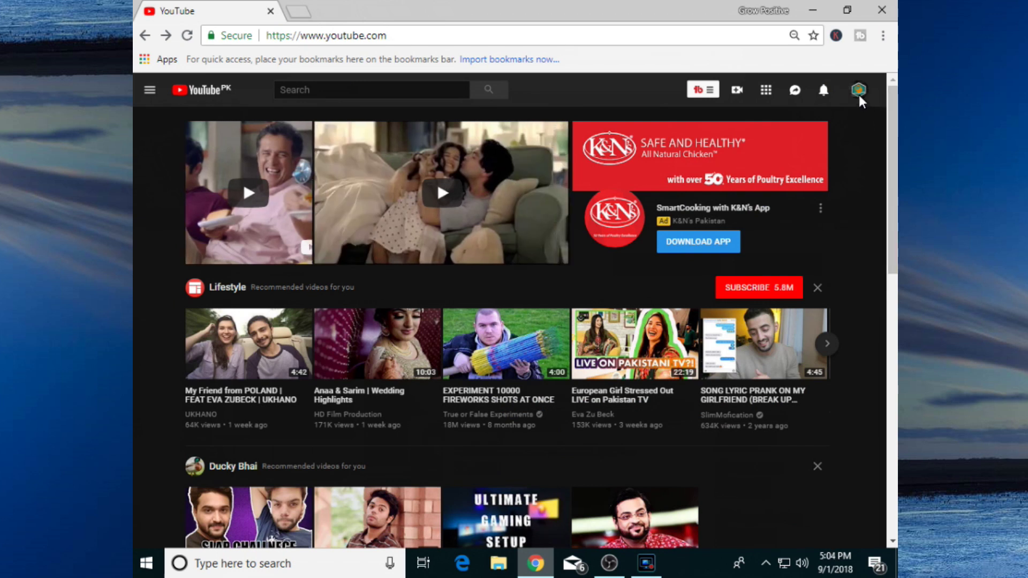
{"action": "left_click", "coordinate": [860, 98]}
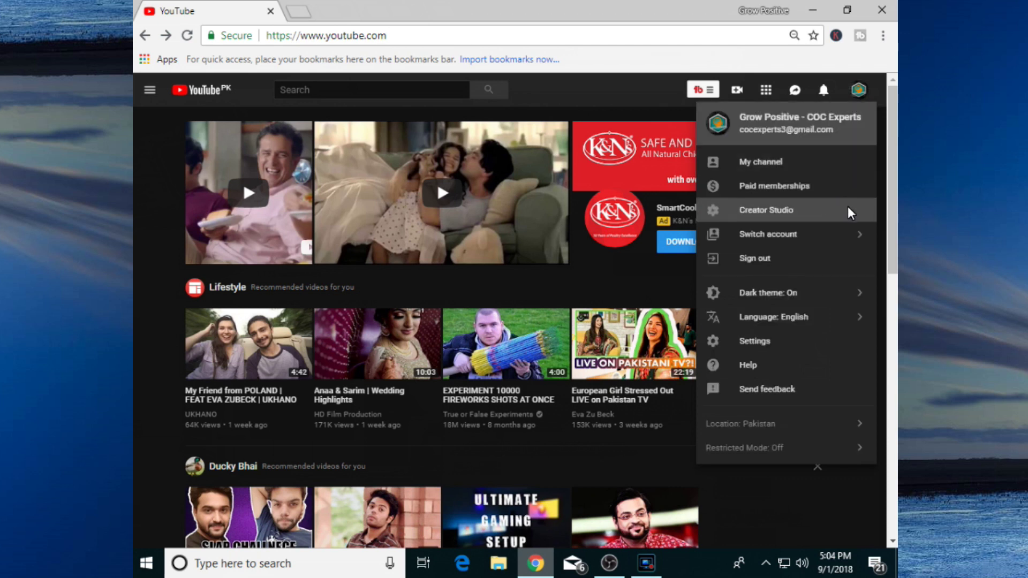
{"action": "left_click", "coordinate": [809, 220]}
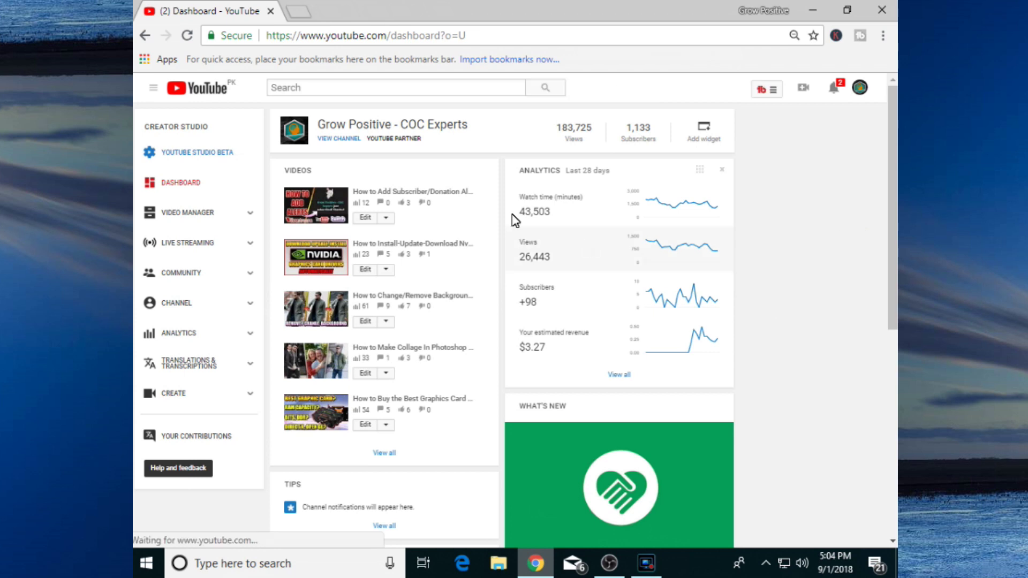
{"action": "left_click", "coordinate": [194, 250]}
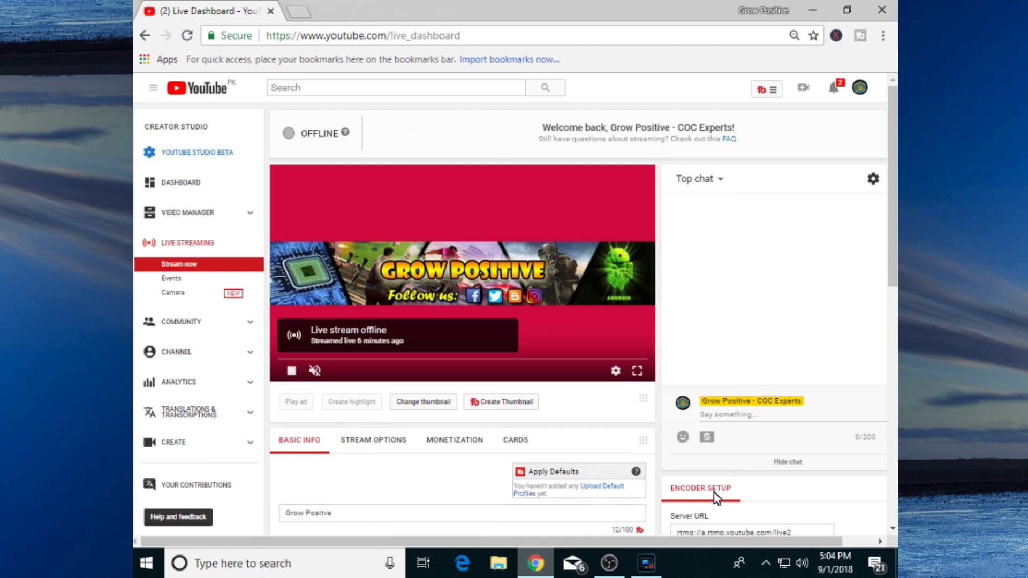
Step: Copy the stream key from the Encoder Setup section, then return to OBS
{"action": "scroll", "coordinate": [894, 371], "scroll_direction": "down", "scroll_amount": 4}
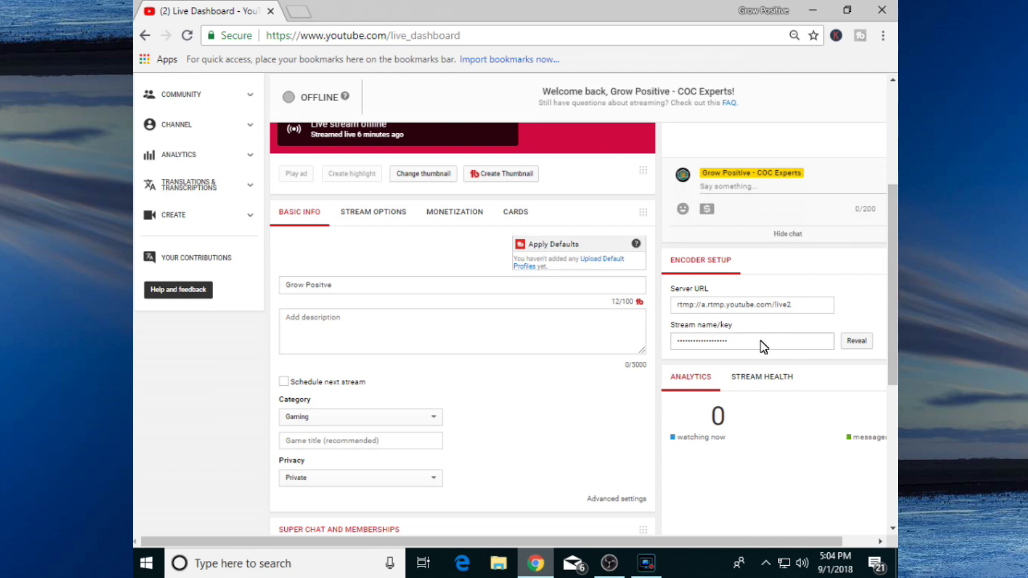
{"action": "double_click", "coordinate": [731, 341]}
{"action": "left_click", "coordinate": [610, 565]}
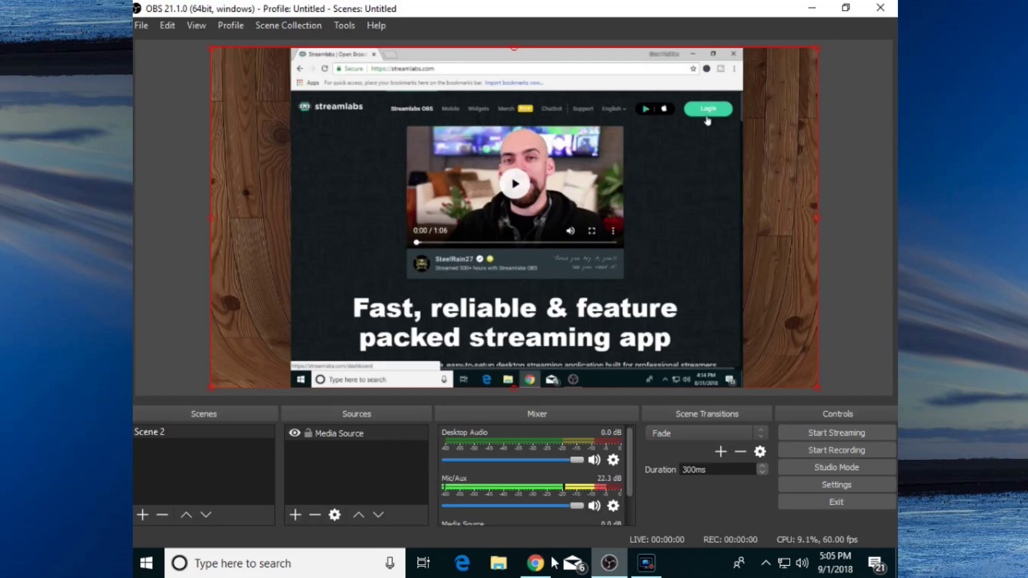
Step: In Stream settings, keep YouTube / YouTube Gaming, replace the old key with the pasted one, and save
{"action": "left_click", "coordinate": [140, 24]}
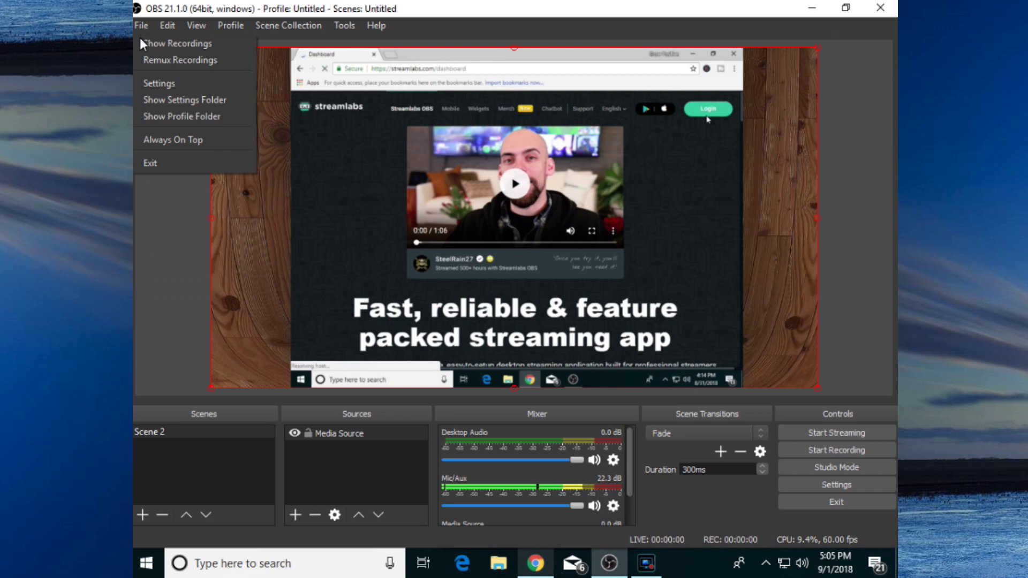
{"action": "left_click", "coordinate": [151, 83]}
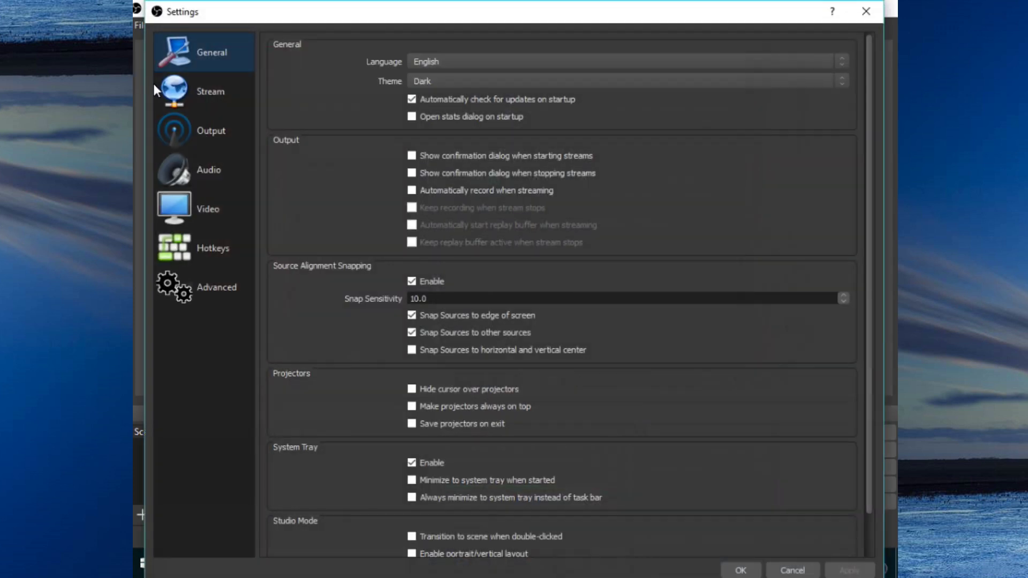
{"action": "left_click", "coordinate": [182, 98]}
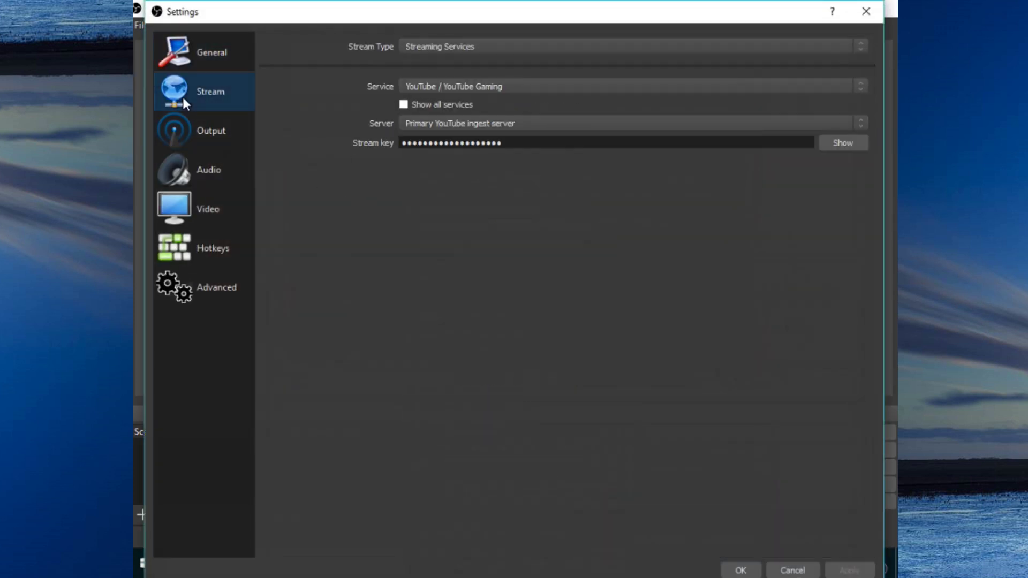
{"action": "left_click", "coordinate": [544, 118]}
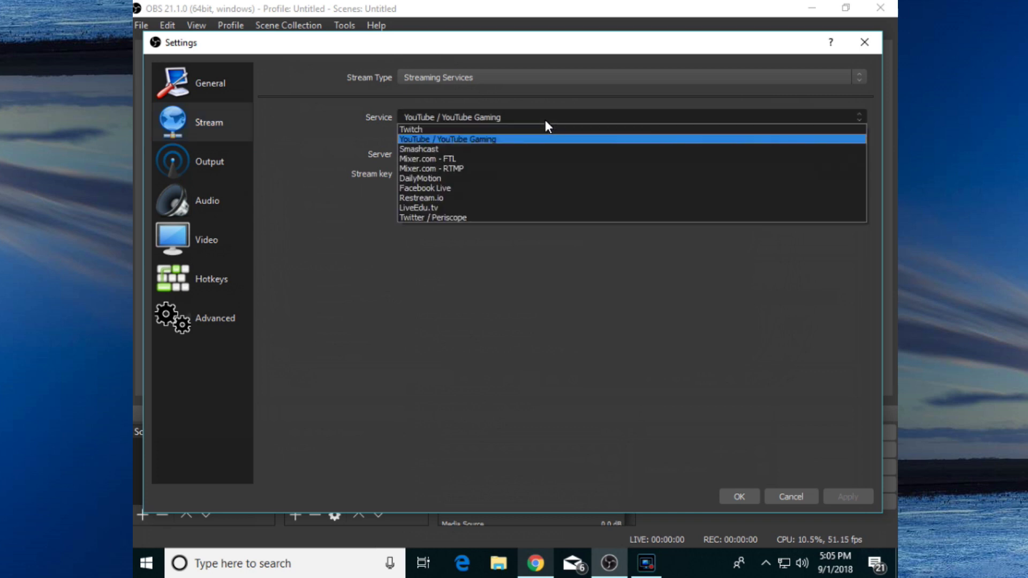
{"action": "left_click", "coordinate": [491, 139]}
{"action": "left_click", "coordinate": [522, 175]}
{"action": "left_click_drag", "start_coordinate": [522, 174], "coordinate": [380, 177]}
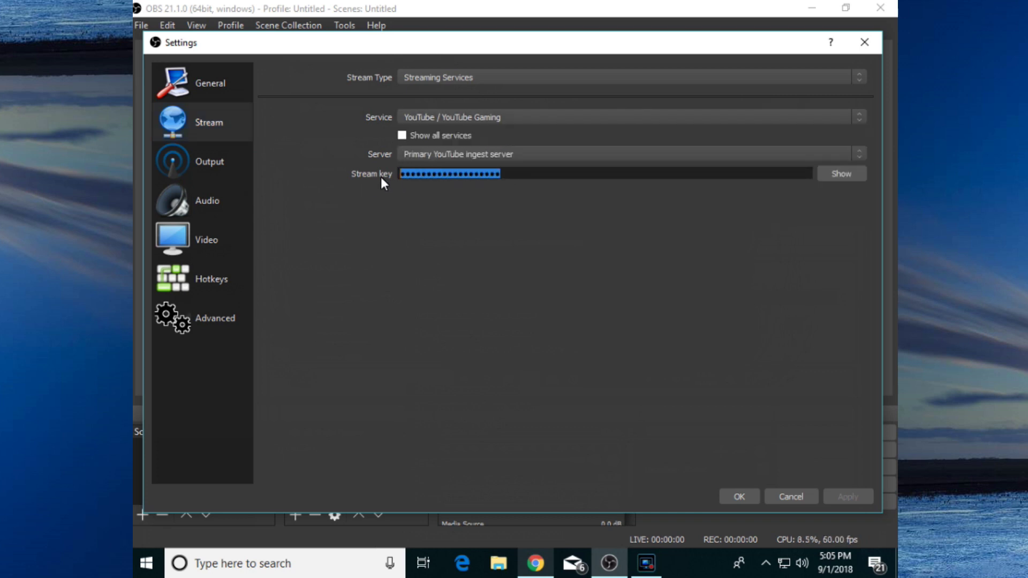
{"action": "key", "text": "BackSpace"}
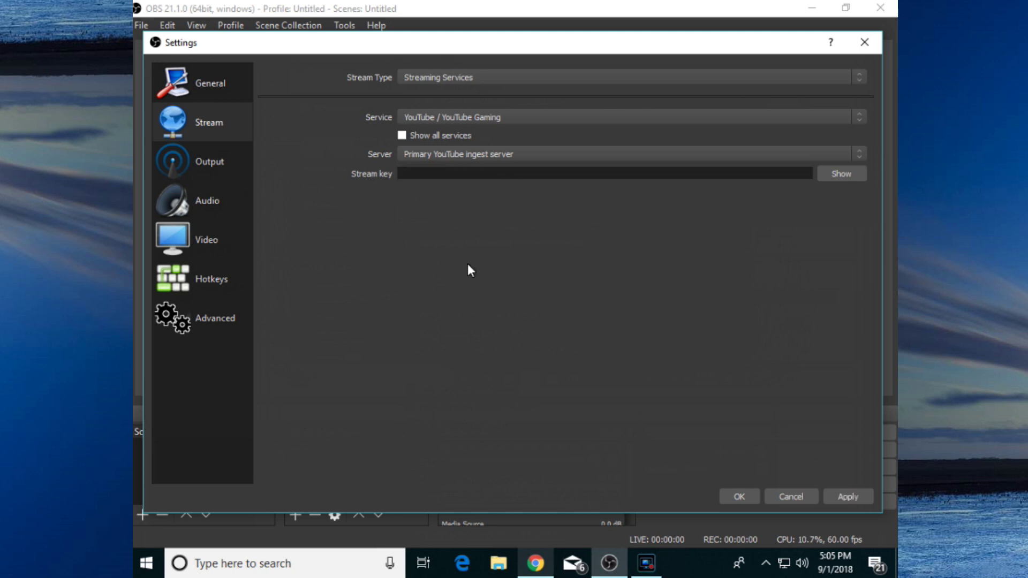
{"action": "key", "text": "ctrl+v"}
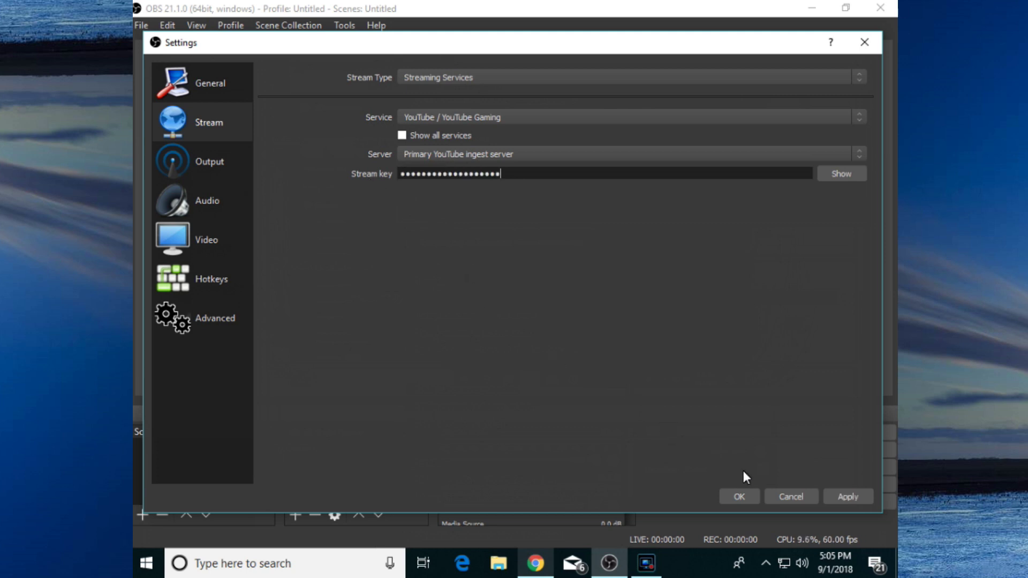
{"action": "left_click", "coordinate": [747, 499]}
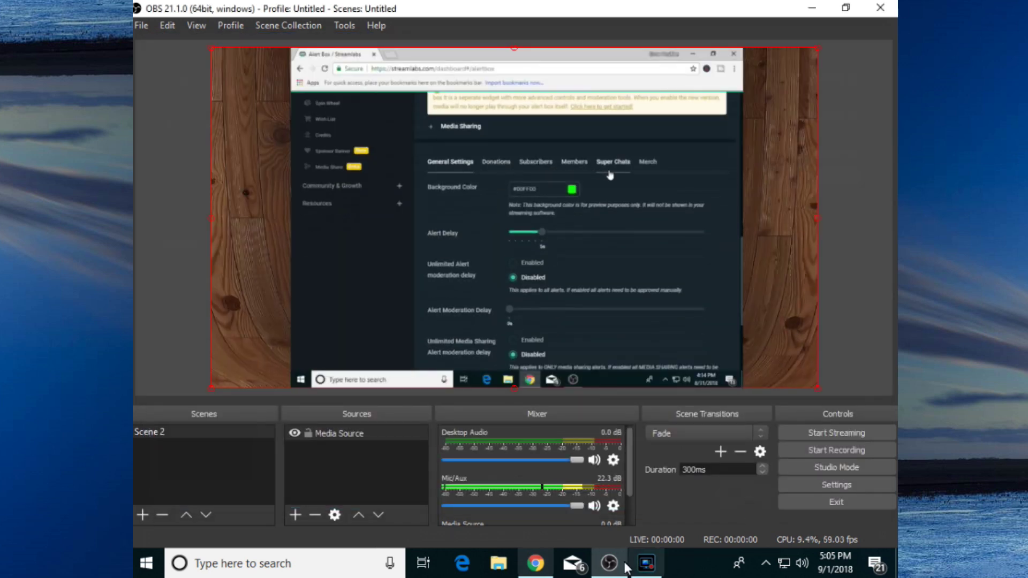
{"action": "left_click", "coordinate": [535, 563]}
{"action": "scroll", "coordinate": [390, 438], "scroll_direction": "down", "scroll_amount": 4}
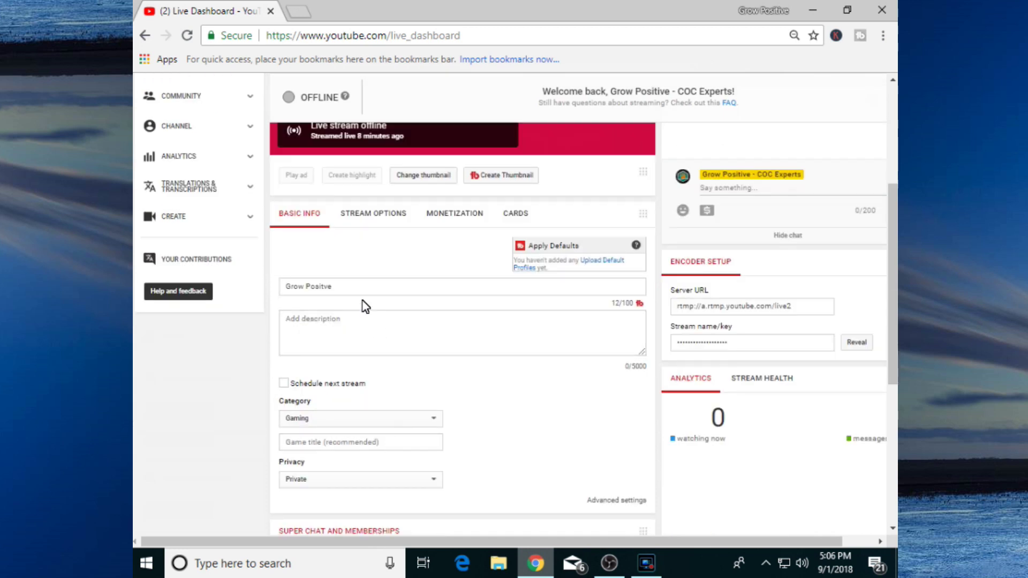
{"action": "scroll", "coordinate": [372, 297], "scroll_direction": "up", "scroll_amount": 4}
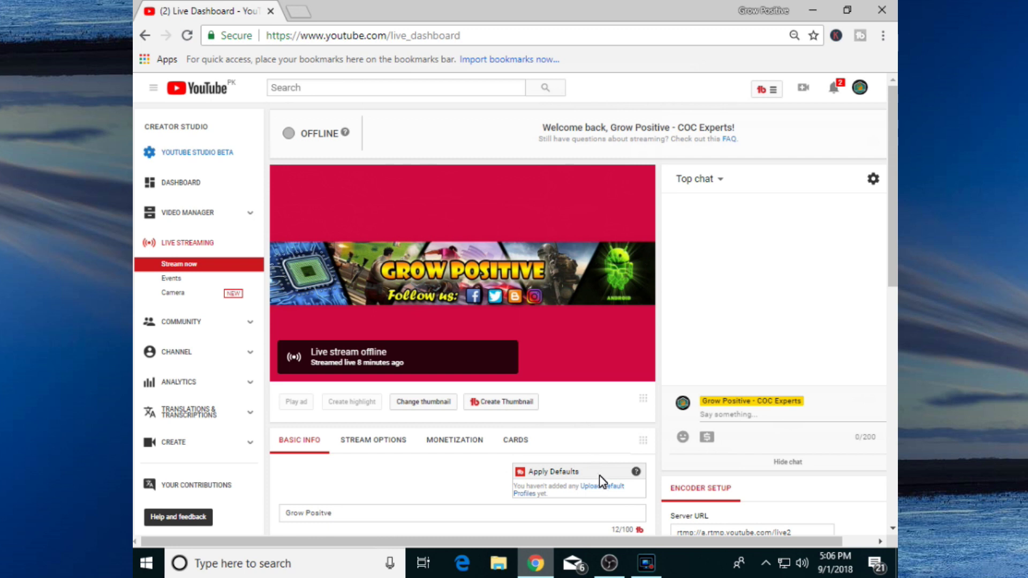
{"action": "left_click", "coordinate": [610, 563]}
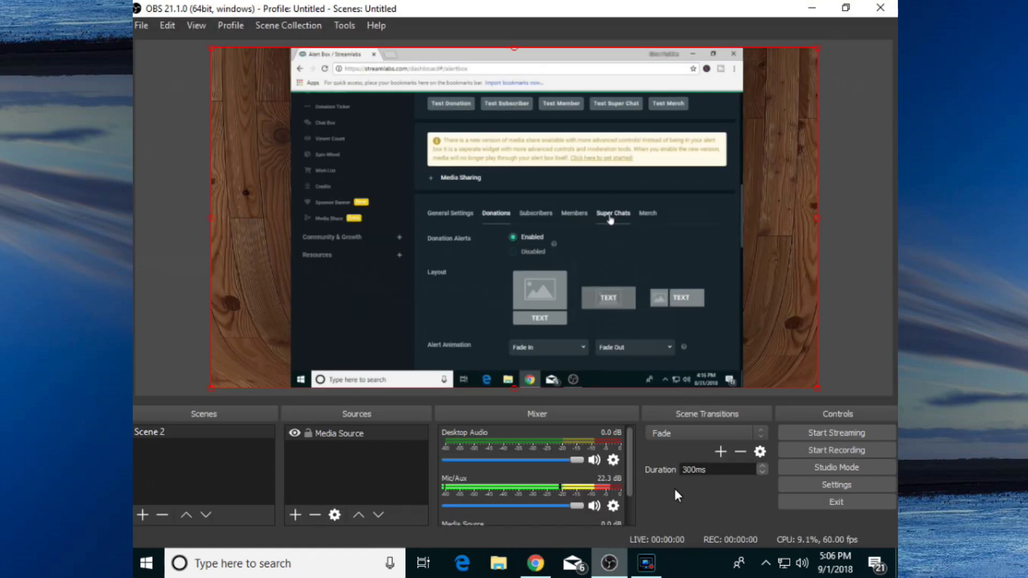
Step: Start streaming from OBS and check the YouTube Live Dashboard
{"action": "left_click", "coordinate": [823, 435]}
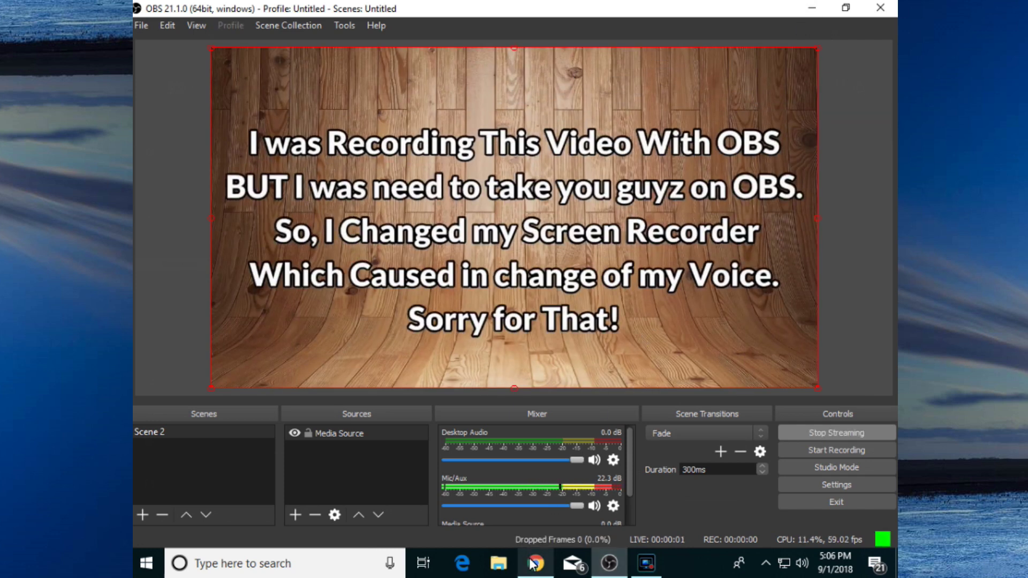
{"action": "key", "text": "alt+Tab"}
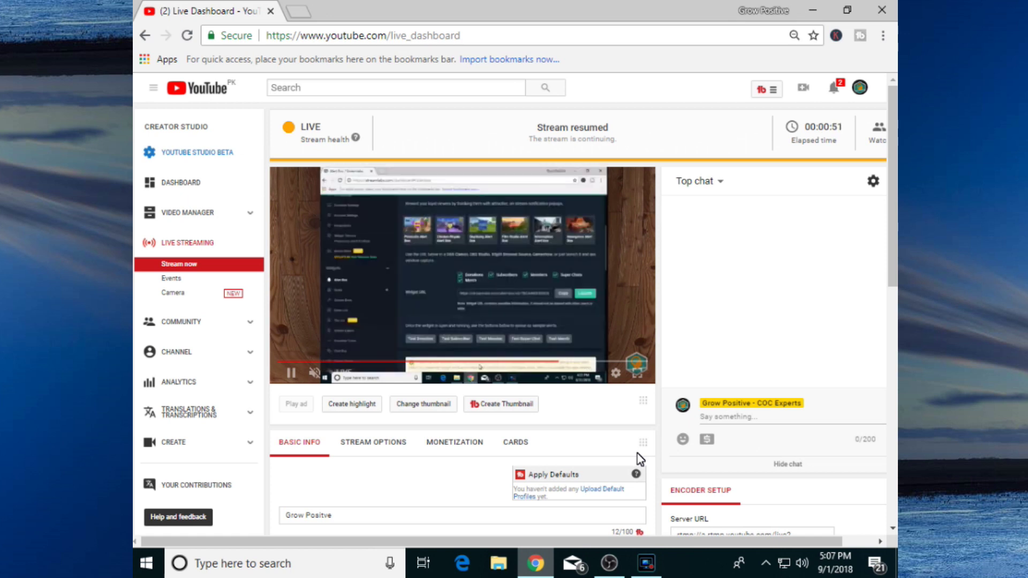
Step: Return to OBS and stop the YouTube live stream
{"action": "left_click", "coordinate": [610, 563]}
{"action": "left_click", "coordinate": [797, 434]}
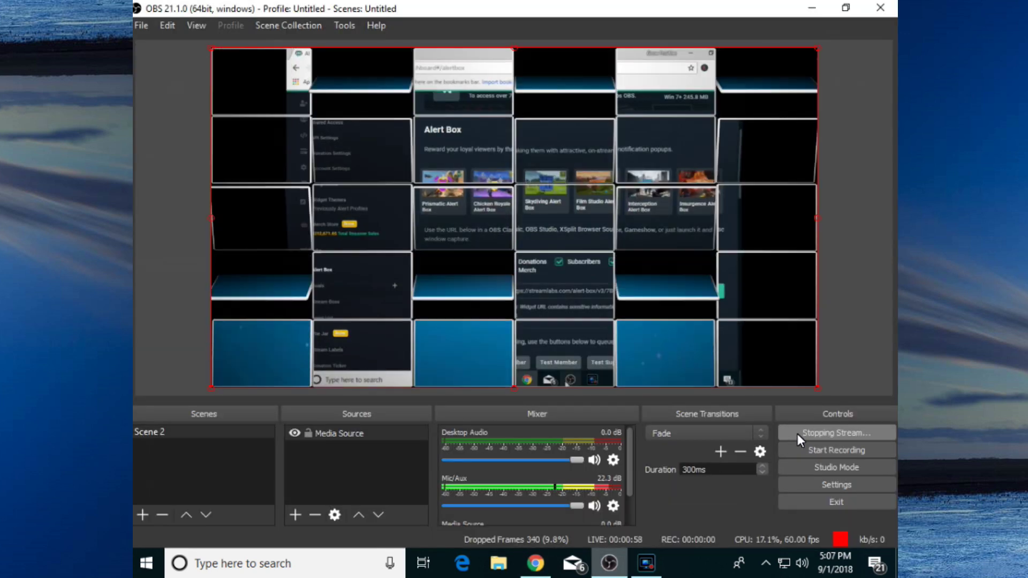